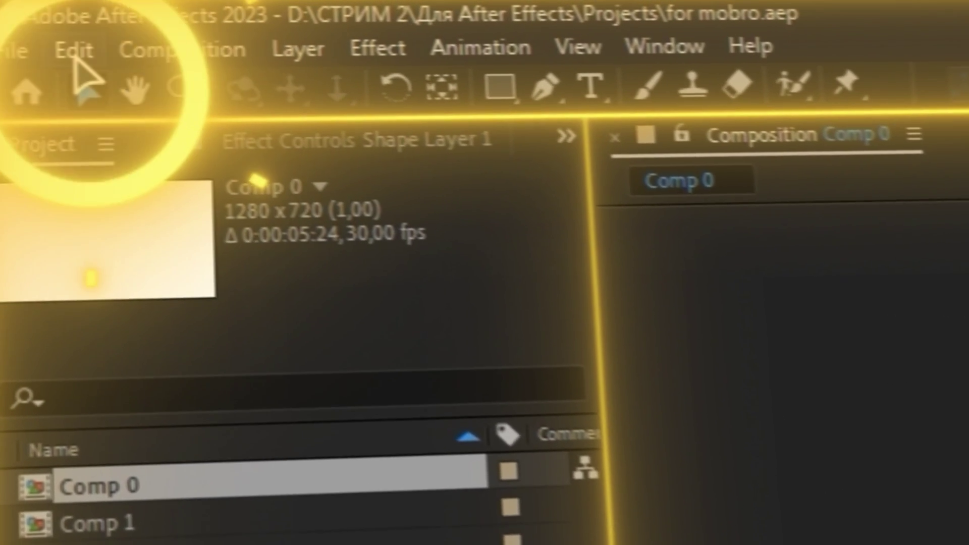
Allow scripts to write files and access the network, then open the MoBar.jsxbin toolbar
left_click(75, 54)
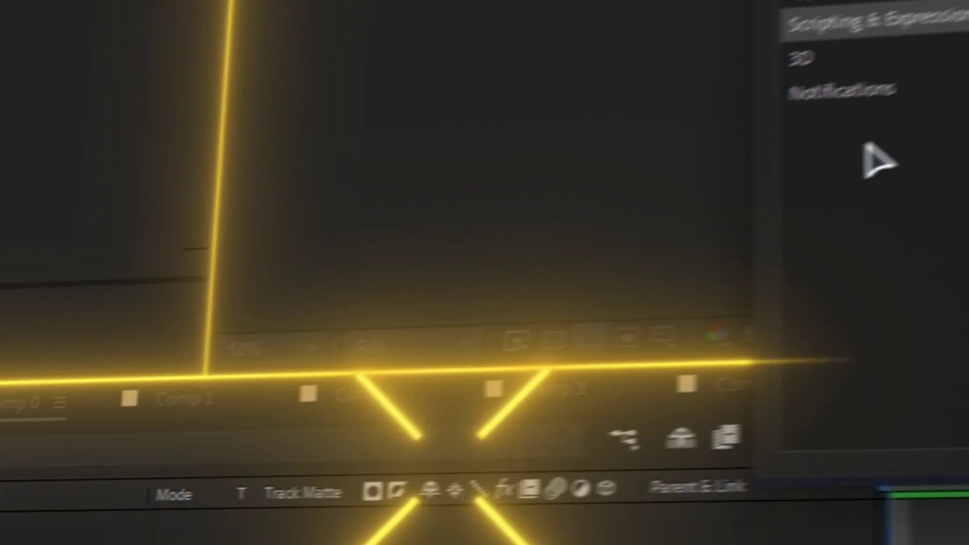
left_click(543, 445)
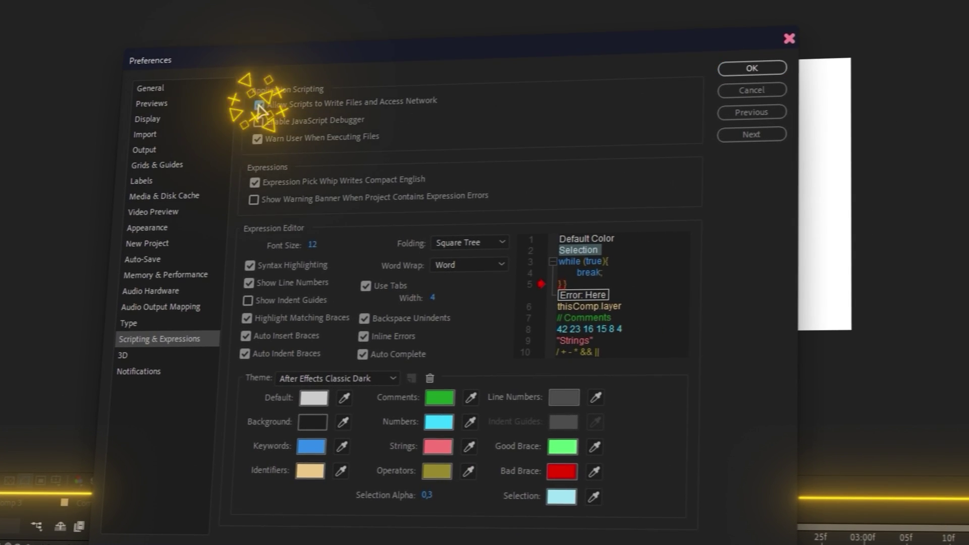
left_click(734, 70)
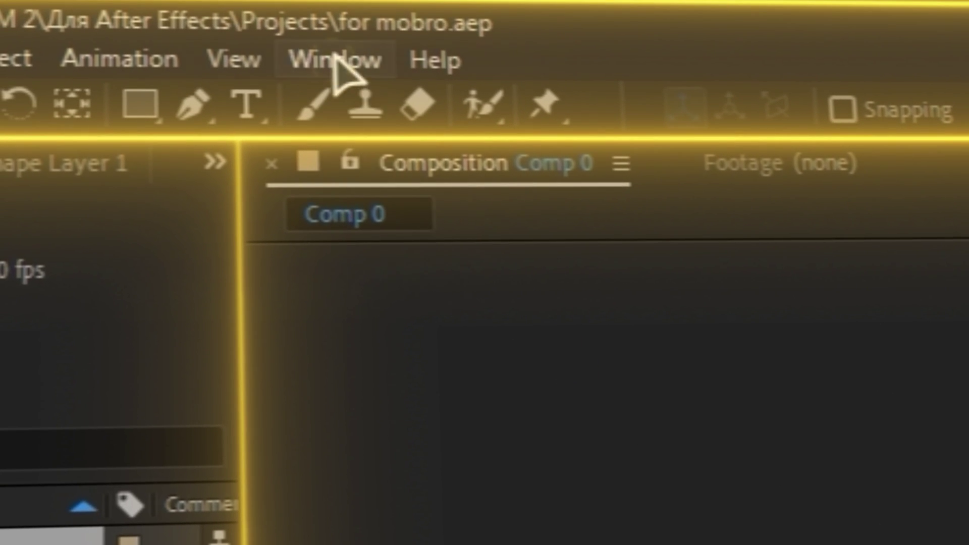
left_click(329, 56)
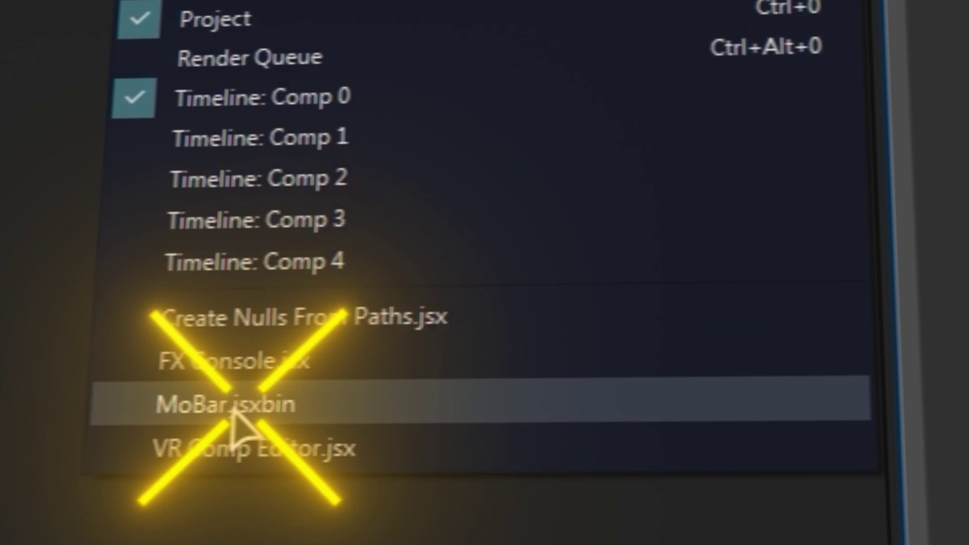
left_click(233, 415)
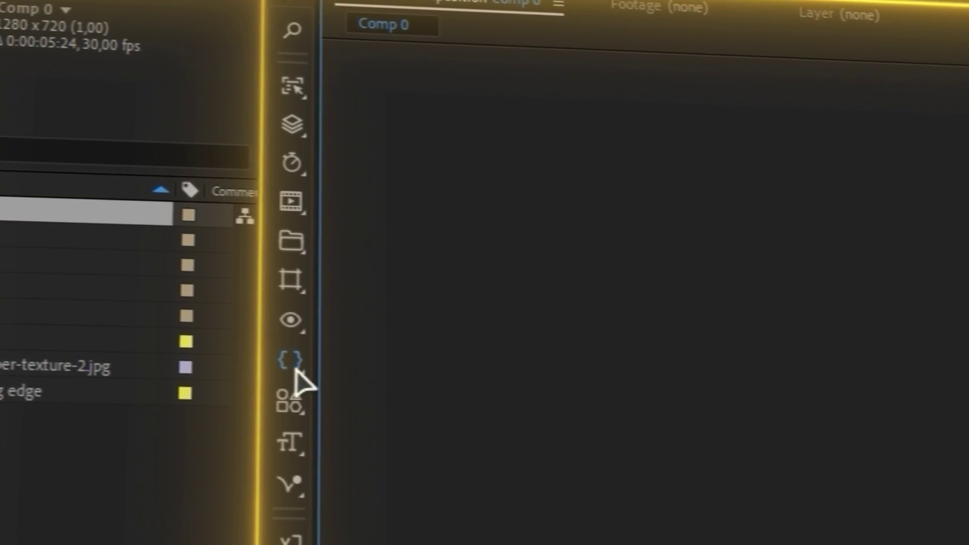
left_click(298, 39)
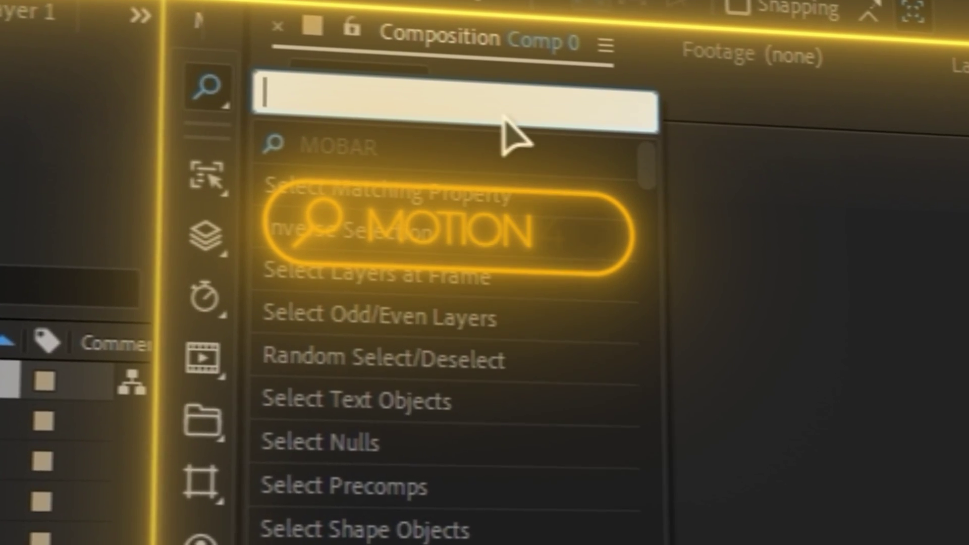
type("ddffds")
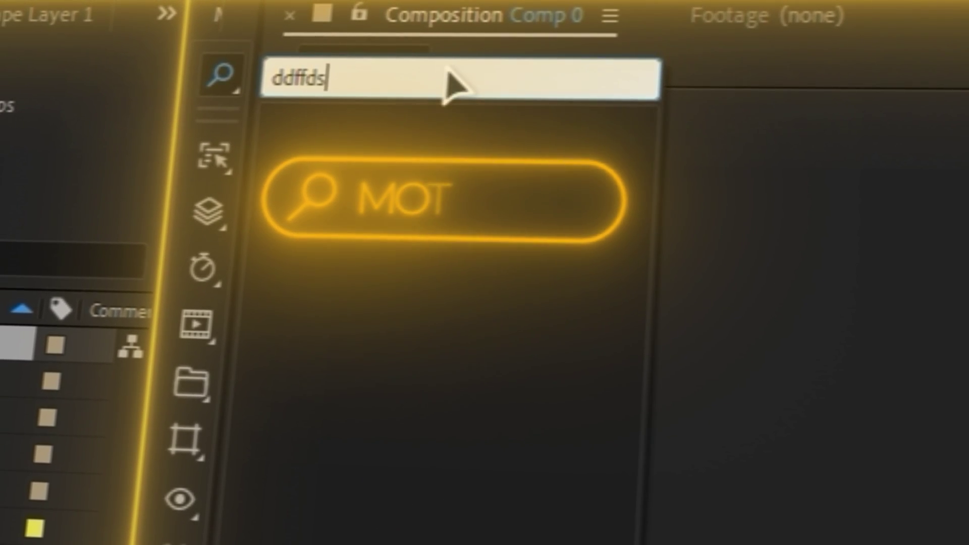
key("BackSpace")
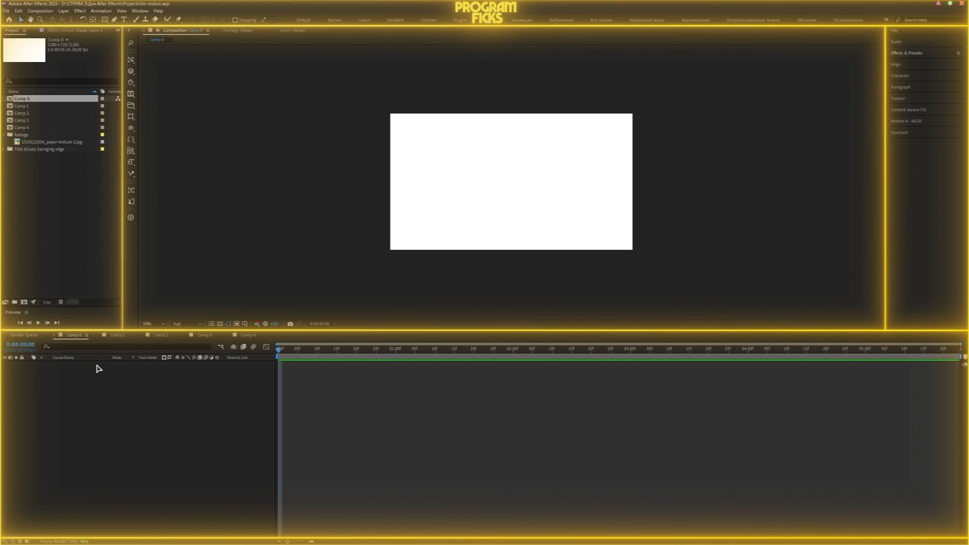
Switch to Comp 1 and scrub to watch the ruled-paper lines draw on
left_click(117, 335)
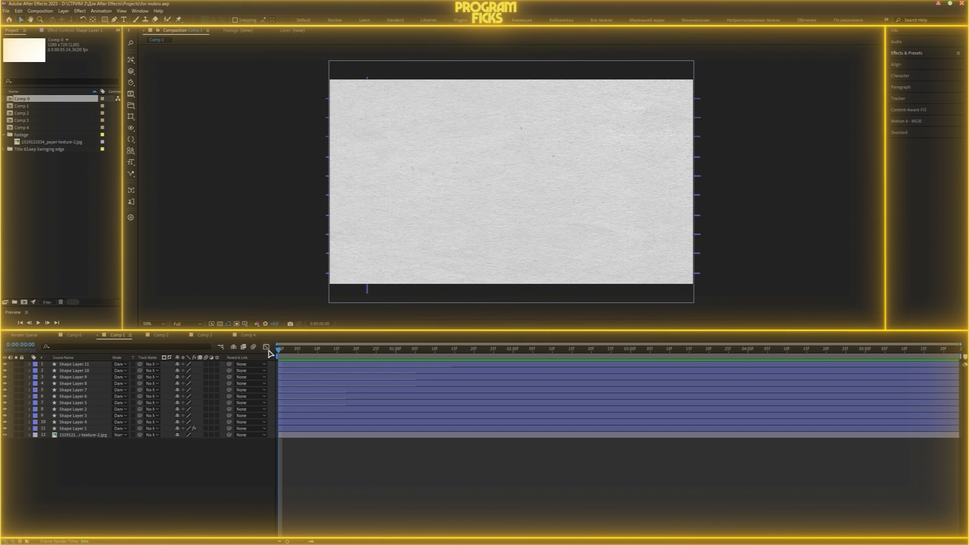
left_click_drag(278, 350, 345, 350)
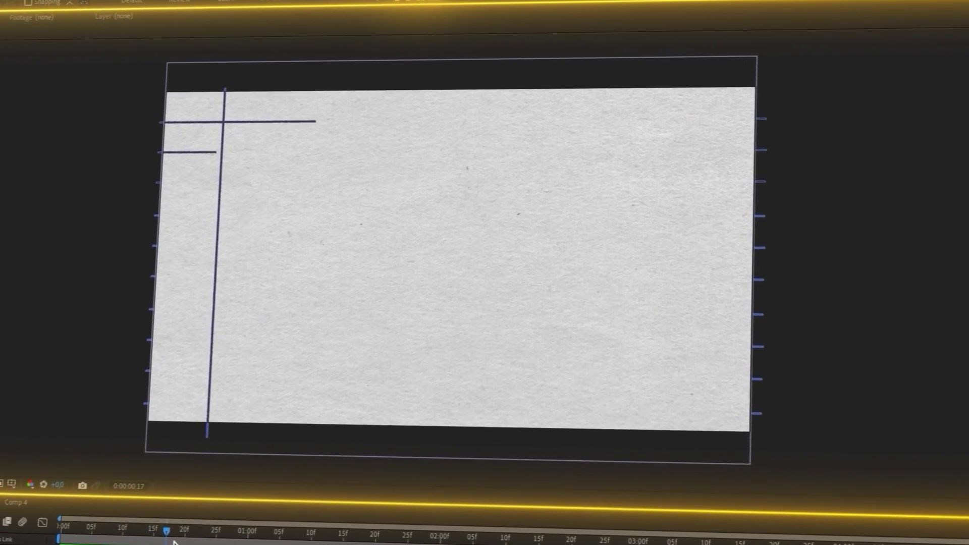
left_click_drag(174, 542, 198, 543)
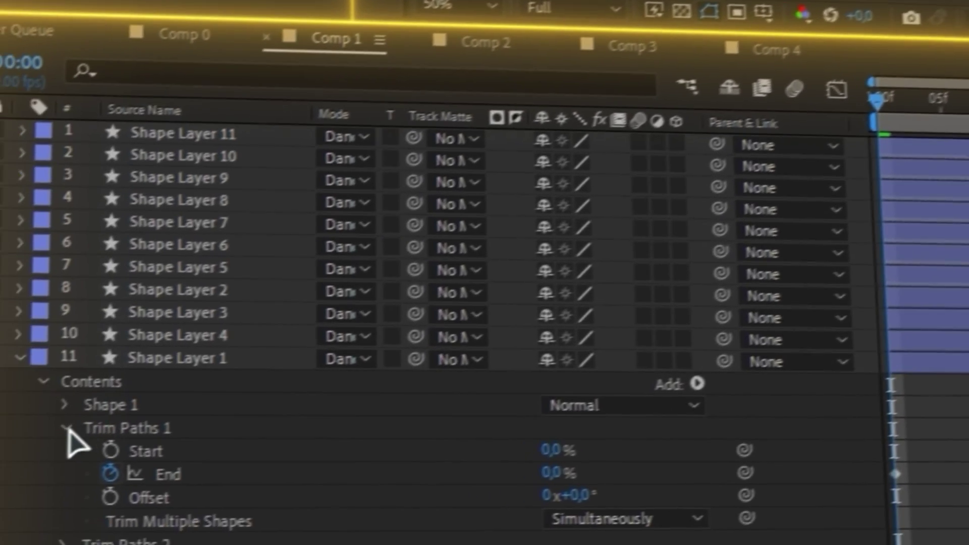
Reveal Trim Paths 1's End keyframes and scrub forward until End reaches 20%
left_click(66, 428)
left_click(67, 428)
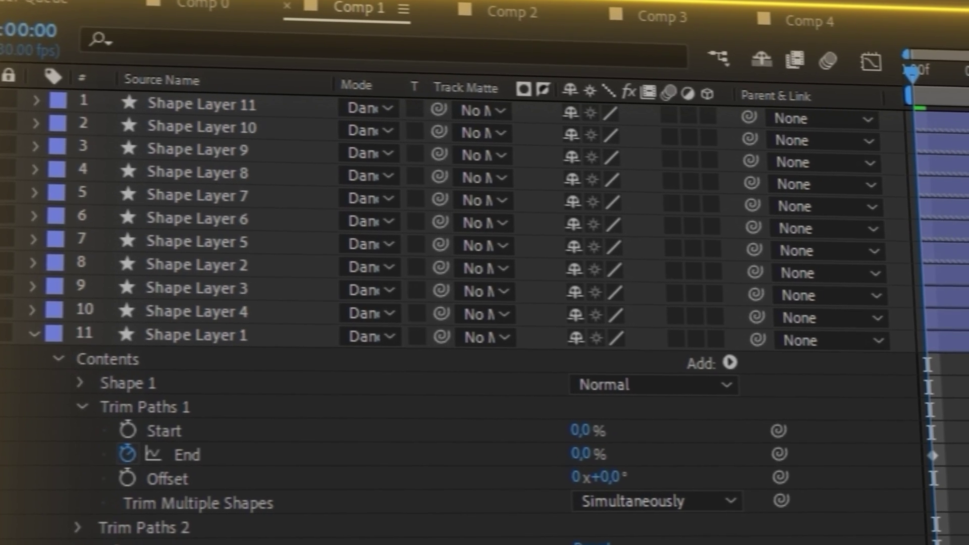
left_click(167, 473)
left_click_drag(655, 31, 695, 38)
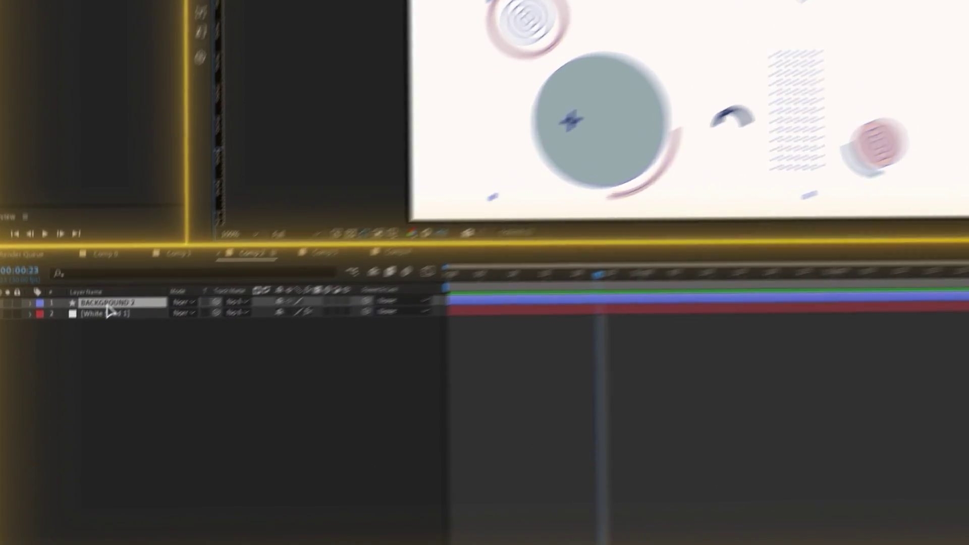
Apply Cap Join Round from MoBar's Shapes list to the BACKGROUND 2 strokes
left_click(29, 363)
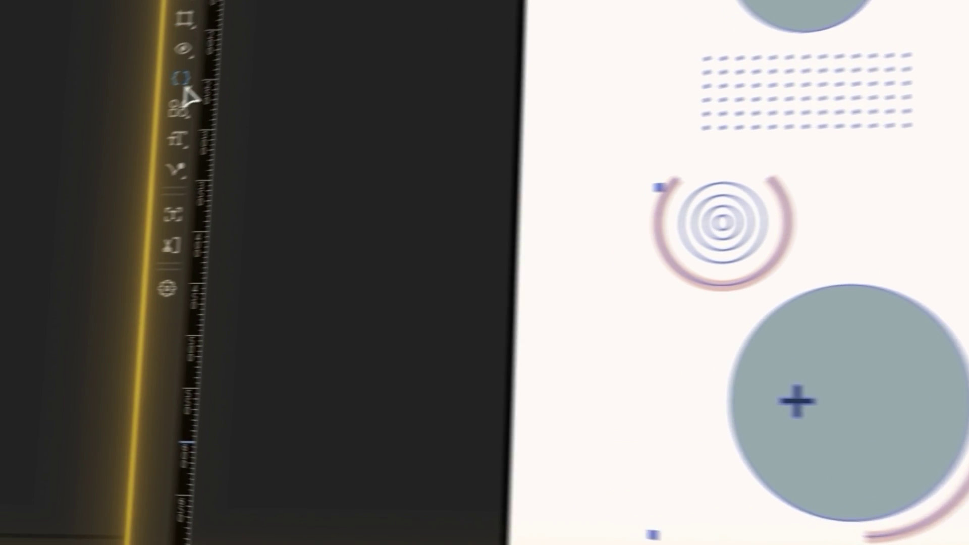
left_click(191, 95)
left_click(381, 441)
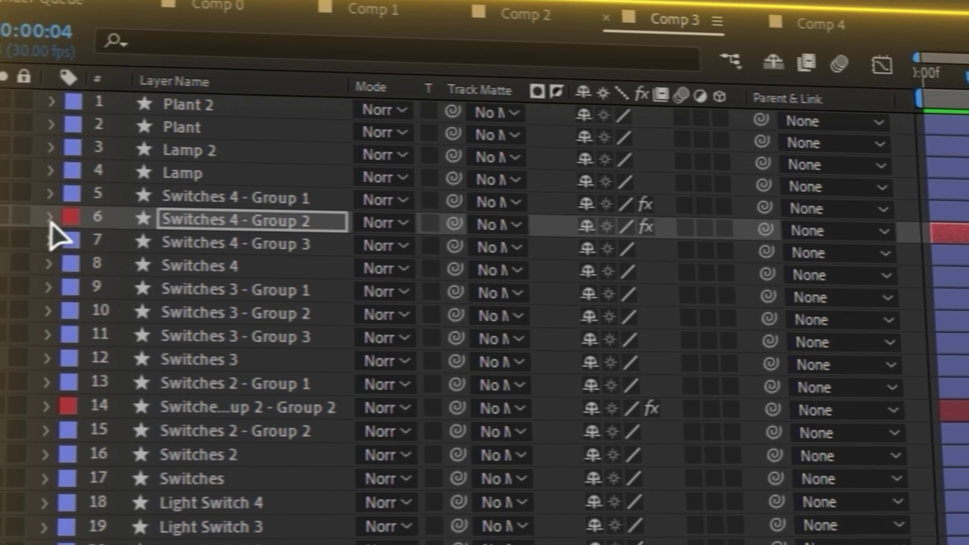
Reveal the ping-pong loop expression on Switches 4 - Group 2's Position
left_click(53, 217)
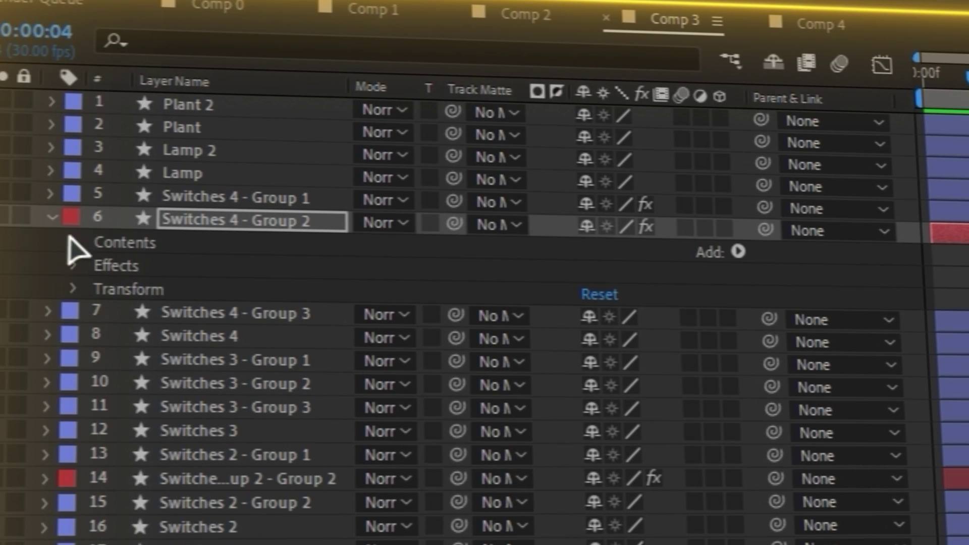
left_click(74, 289)
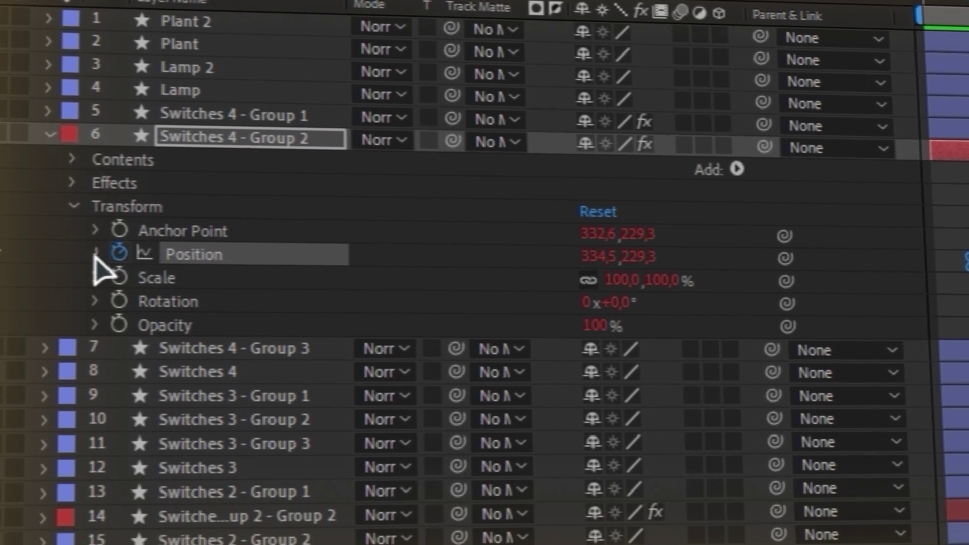
left_click(95, 254)
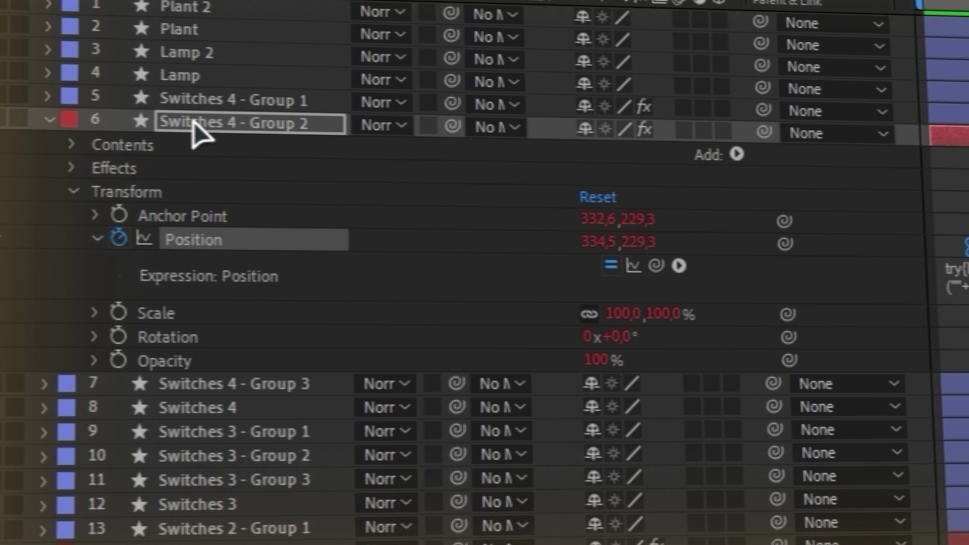
Select layer 14 and disable the expressions on its animated properties
left_click(199, 480)
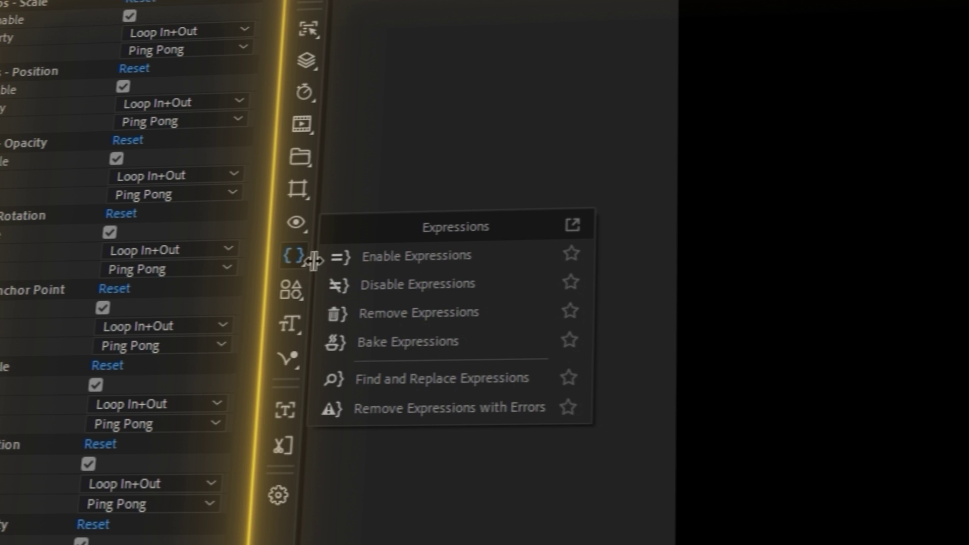
left_click(344, 284)
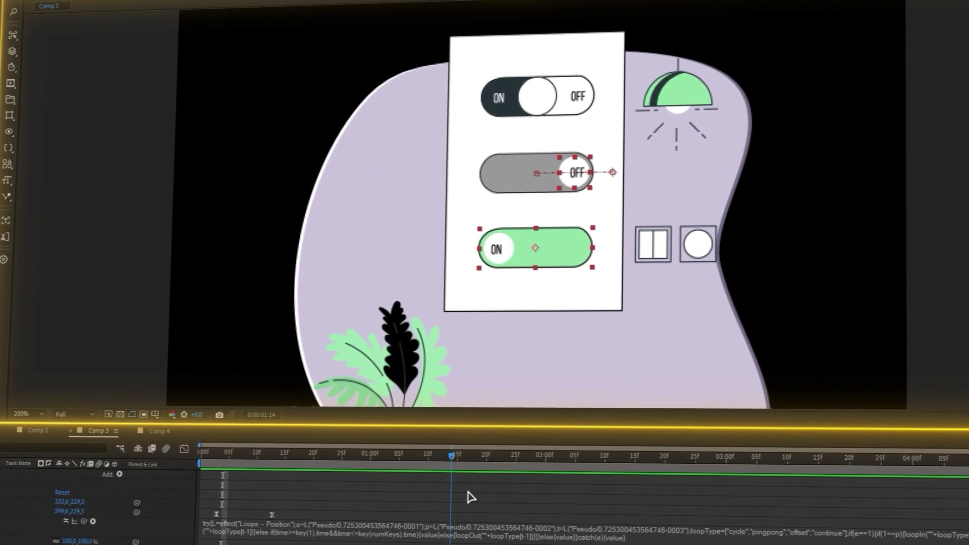
left_click(8, 148)
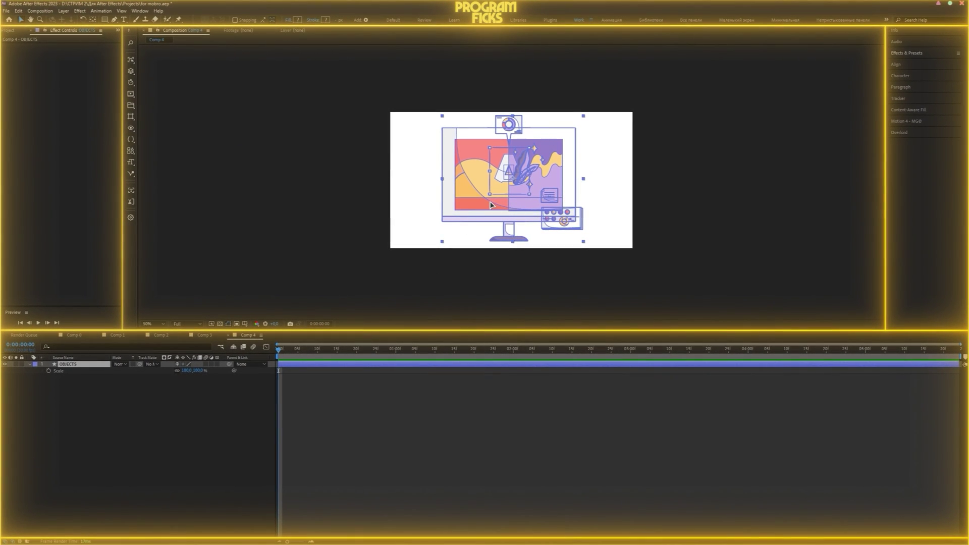
Explode the OBJECTS shape layer into separate group layers, dismissing the alert
left_click_drag(469, 202, 484, 196)
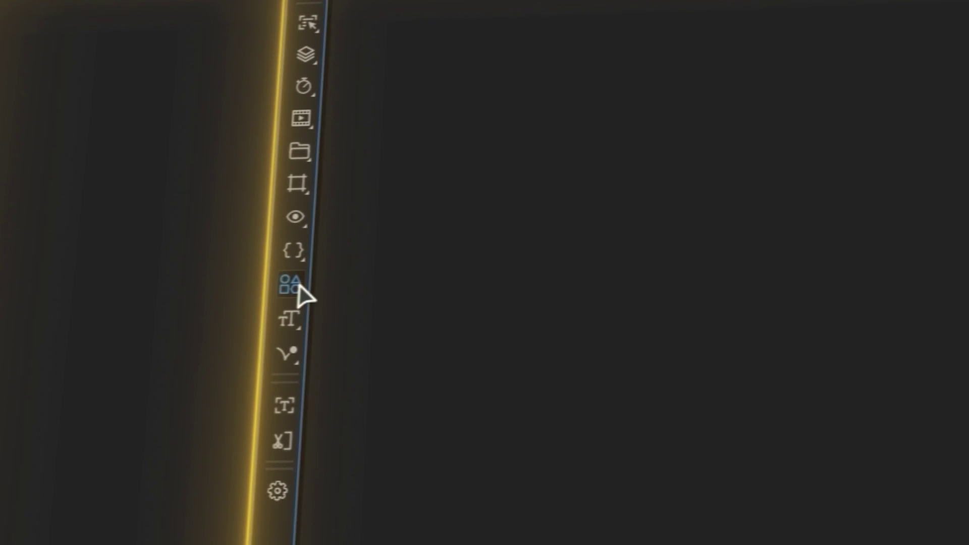
left_click(292, 283)
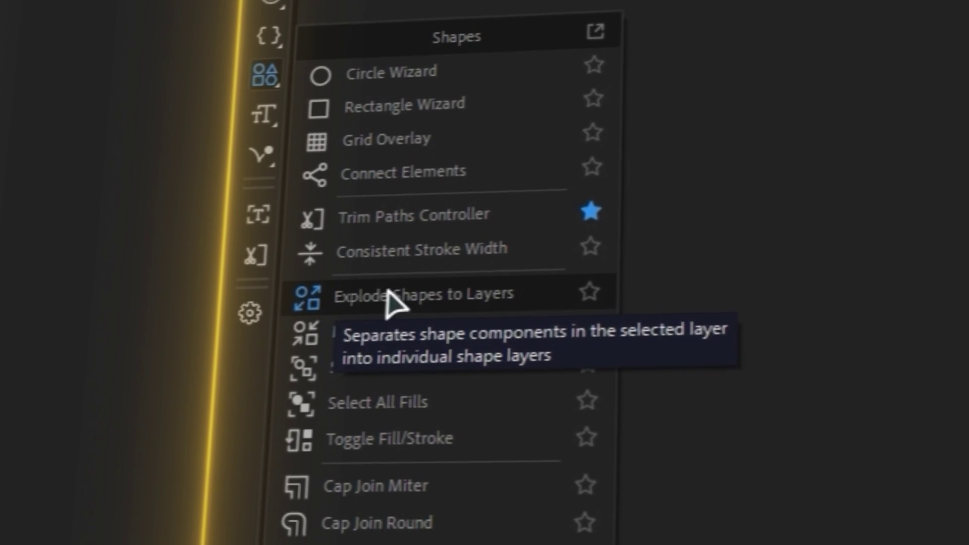
left_click(331, 302)
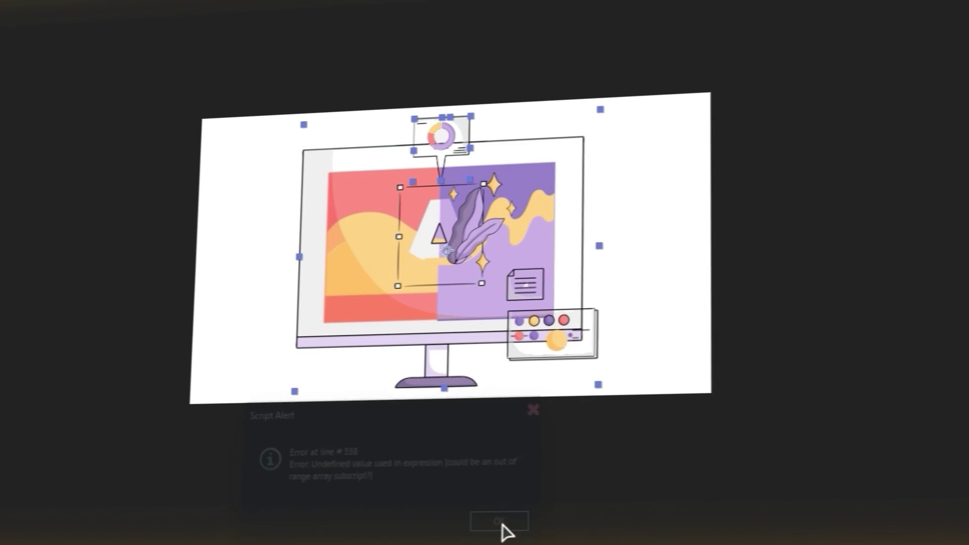
left_click(502, 528)
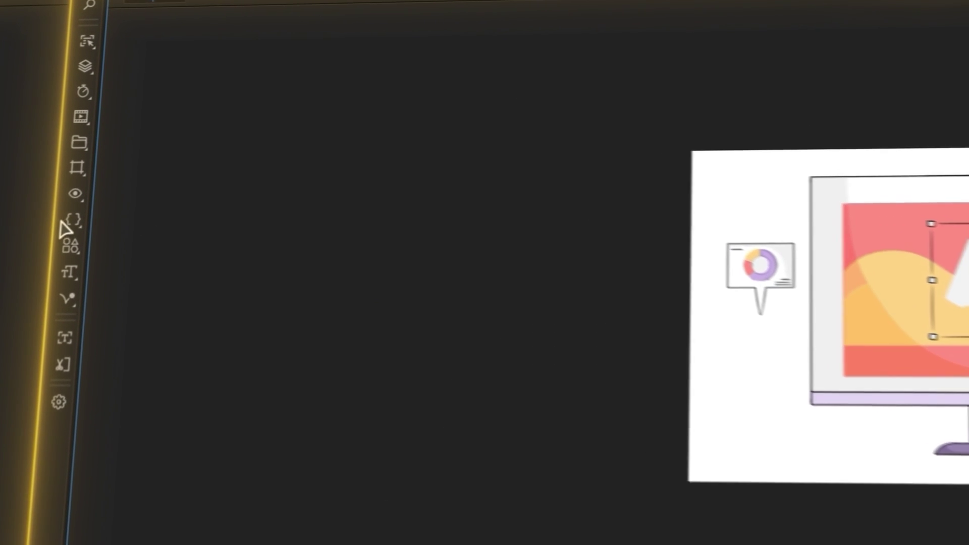
Set the canvas background to a custom light purple colour
left_click(100, 118)
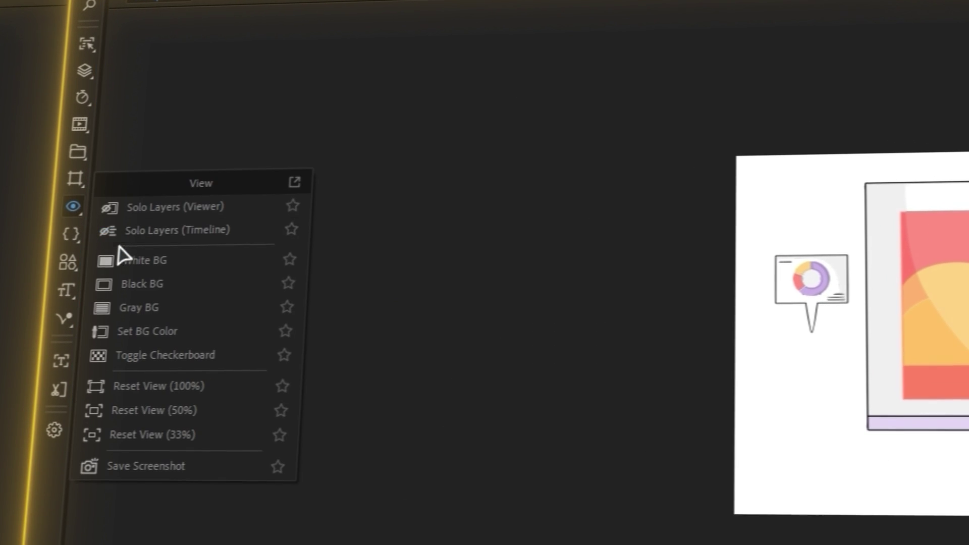
left_click(128, 284)
left_click(126, 332)
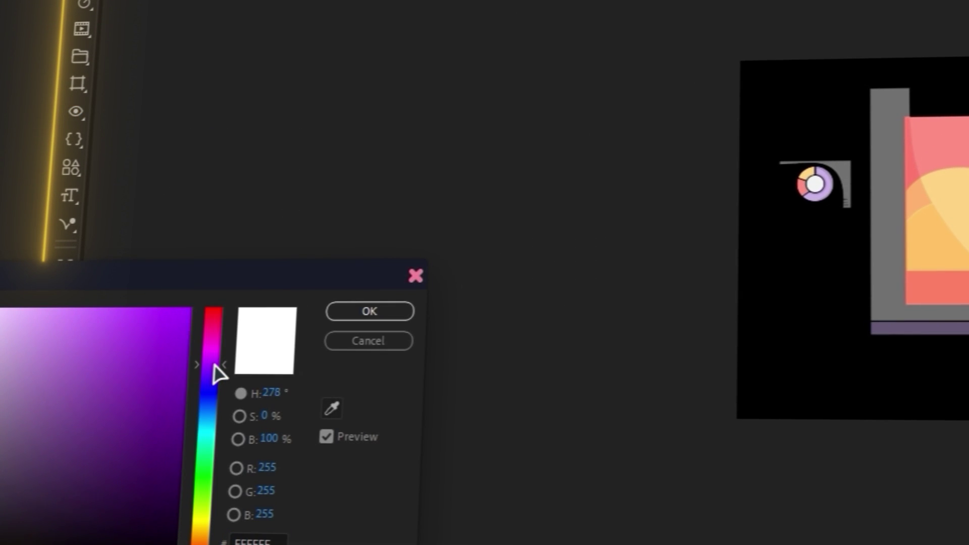
left_click(72, 431)
left_click(370, 313)
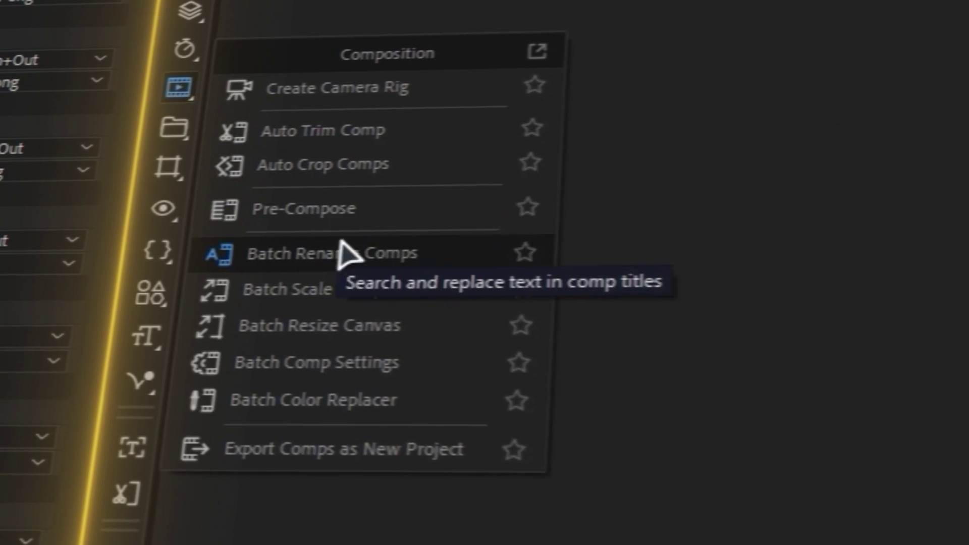
left_click(385, 384)
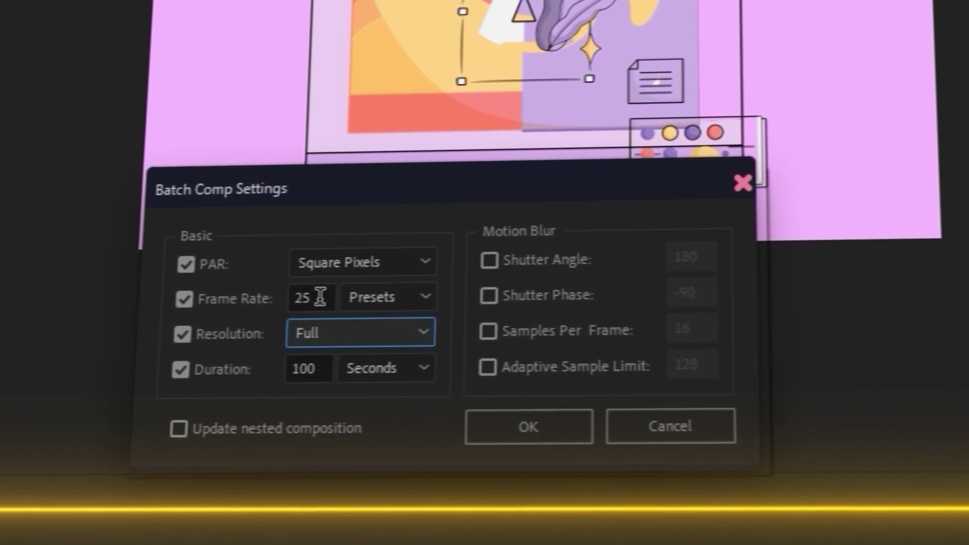
double_click(320, 297)
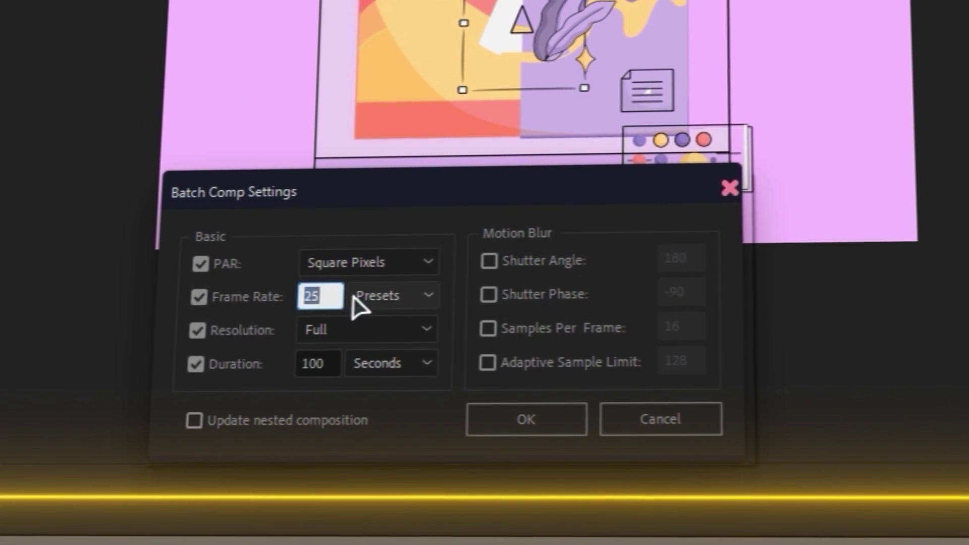
type("60")
left_click(372, 297)
left_click(364, 262)
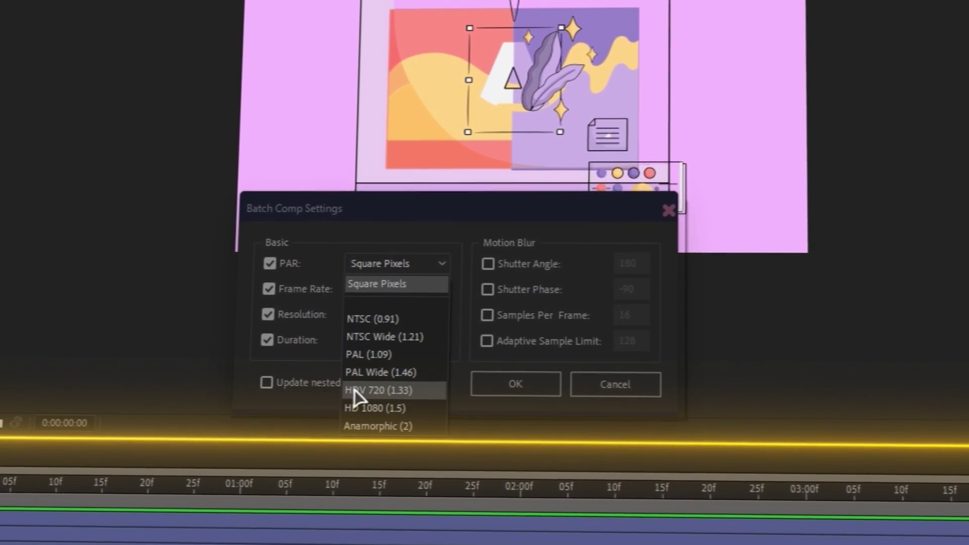
left_click(374, 285)
left_click(588, 373)
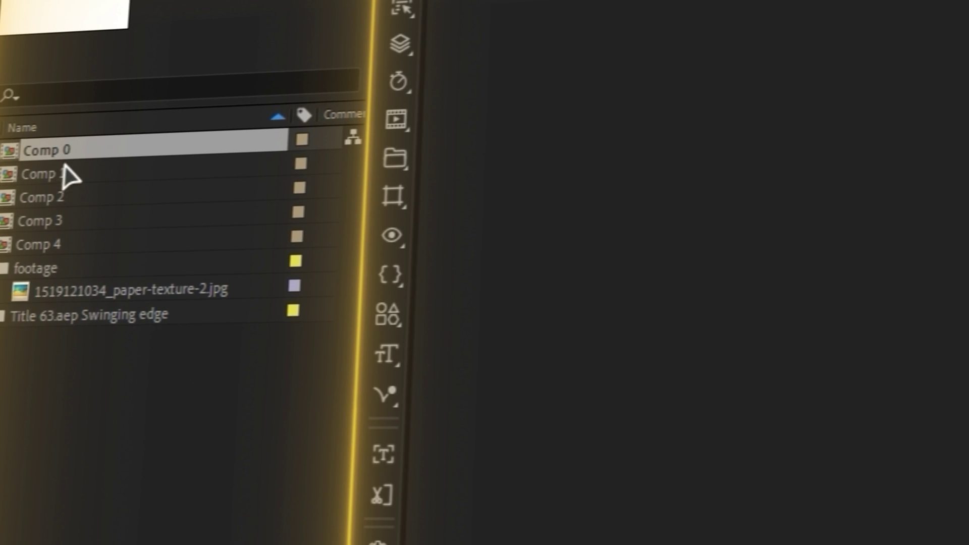
Batch-scale Comp 0 through Comp 4 to a width of 1920 (1920 x 1080)
left_click(55, 245, "shift")
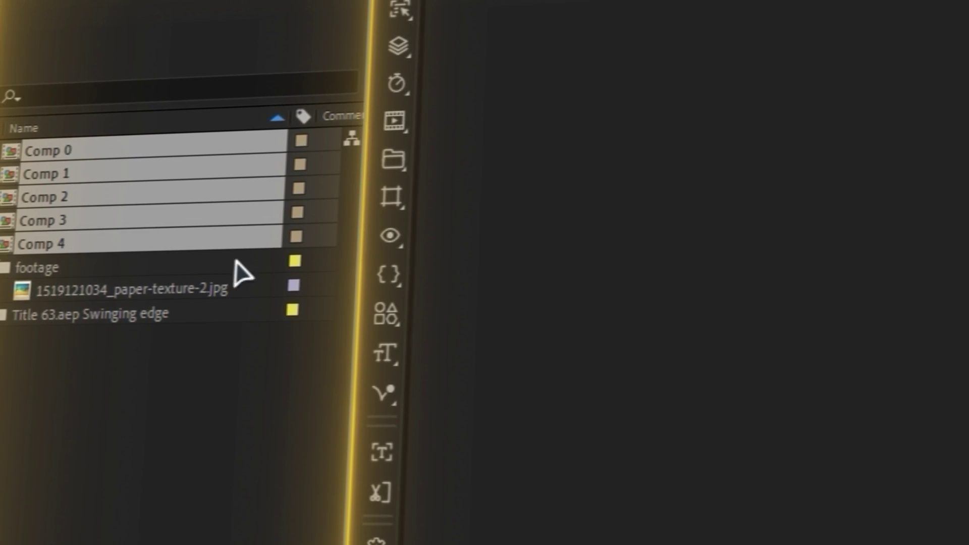
left_click(396, 120)
left_click(466, 316)
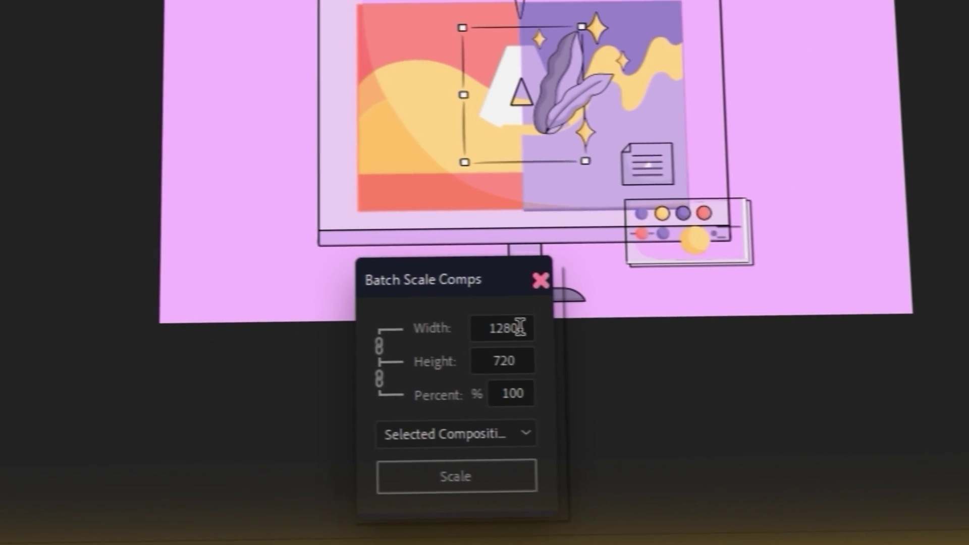
left_click(521, 328)
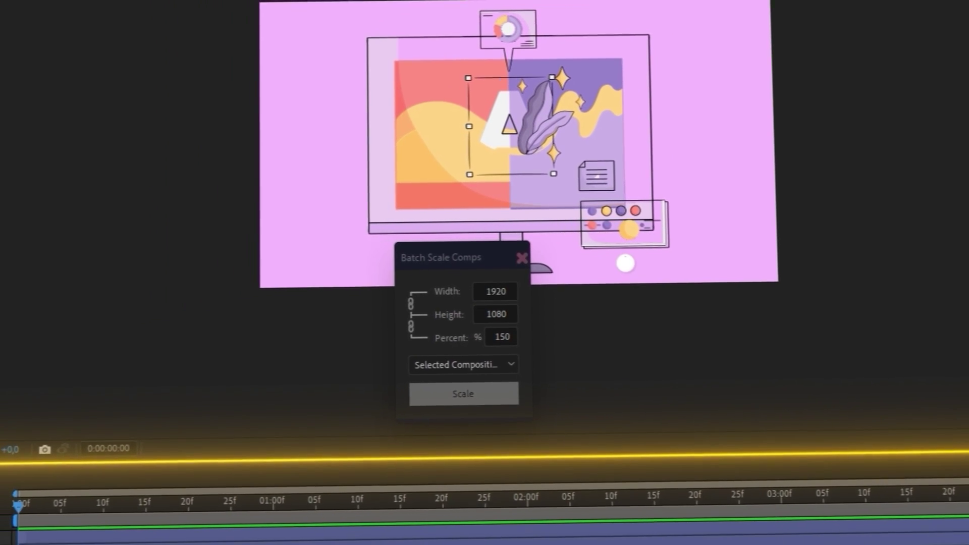
left_click(473, 350)
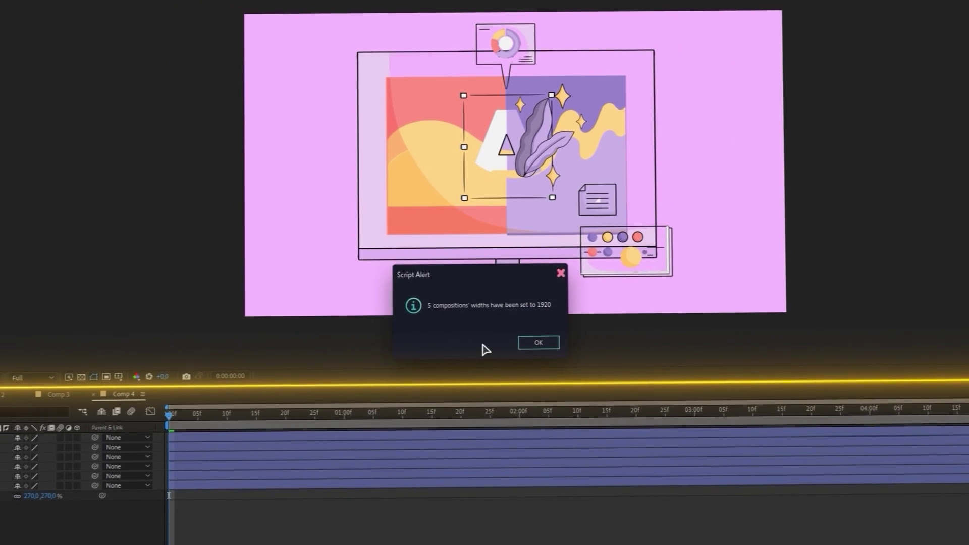